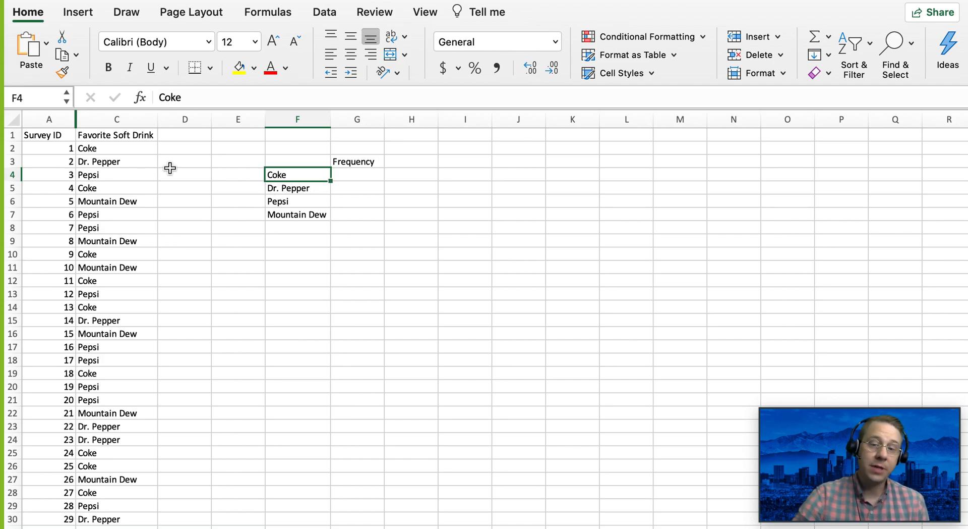
left_click(357, 176)
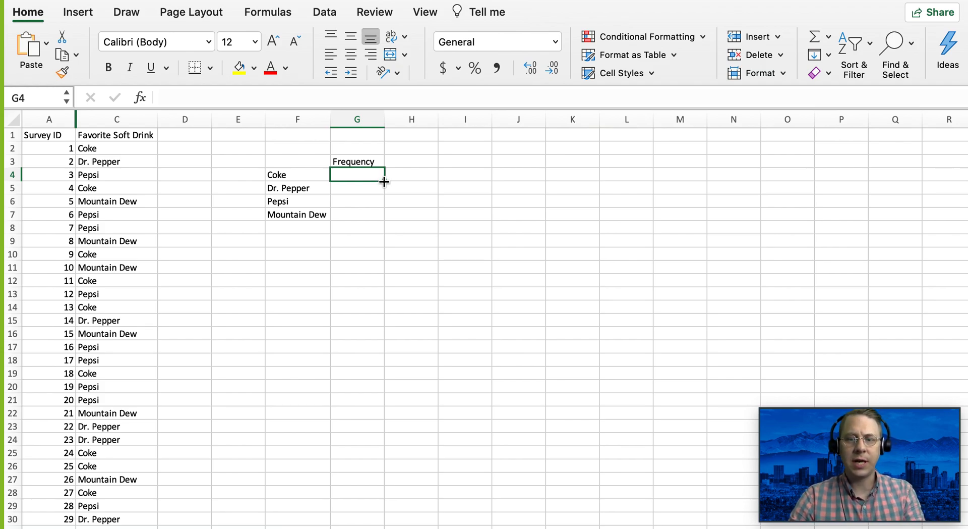
key("super+Tab")
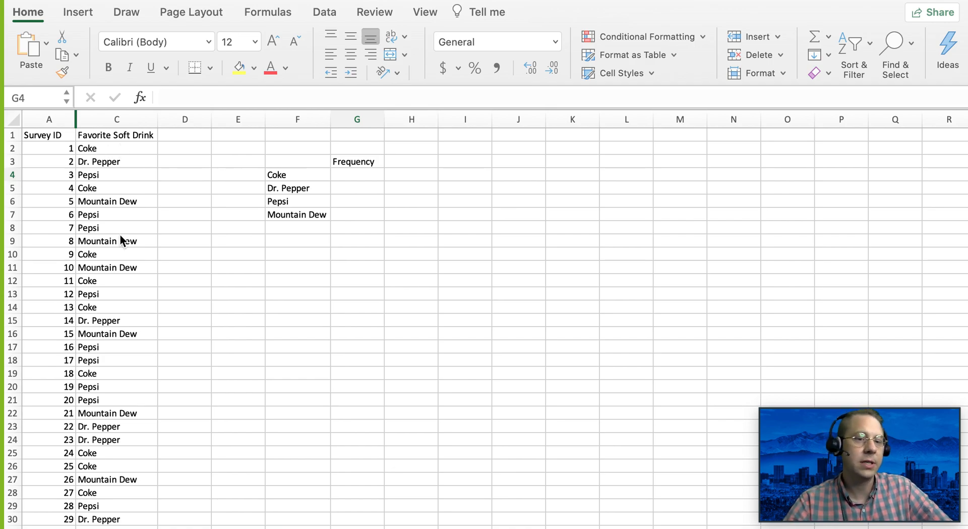
left_click(361, 174)
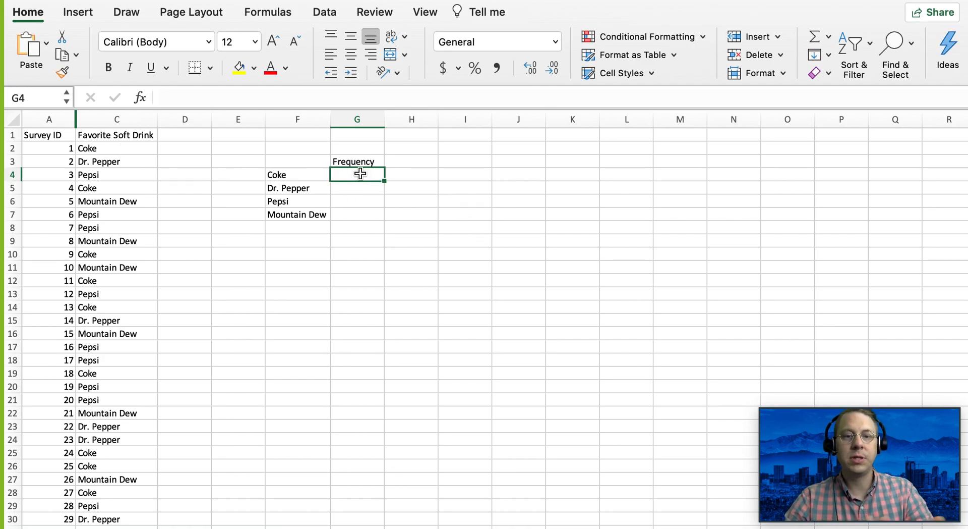
type("=")
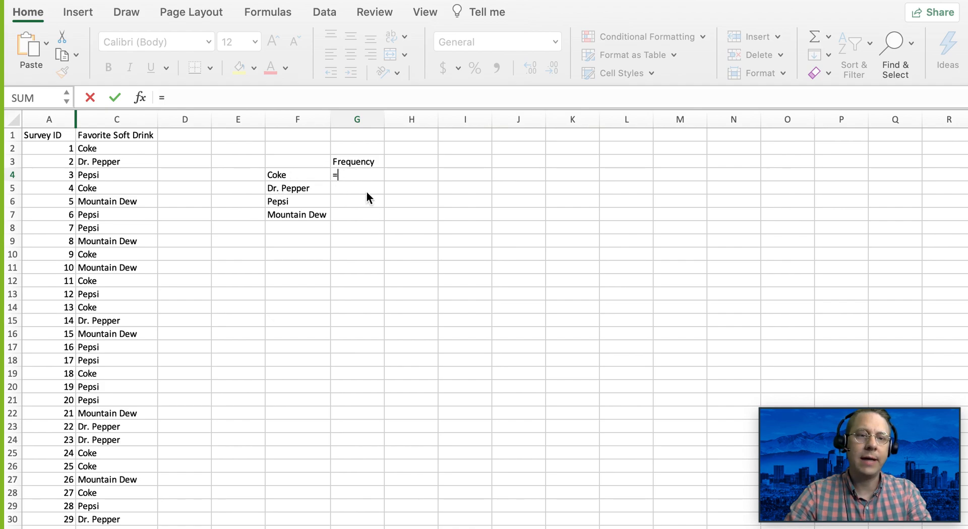
left_click(301, 96)
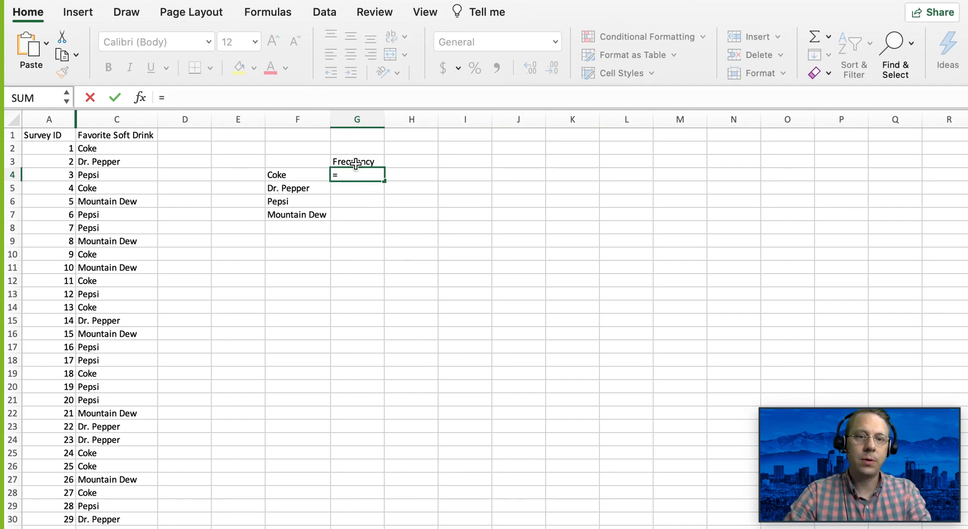
key("Escape")
left_click(367, 193)
- Count the Coke responses in cell G4 with the formula =COUNTIF(C:C,F4)
left_click(366, 170)
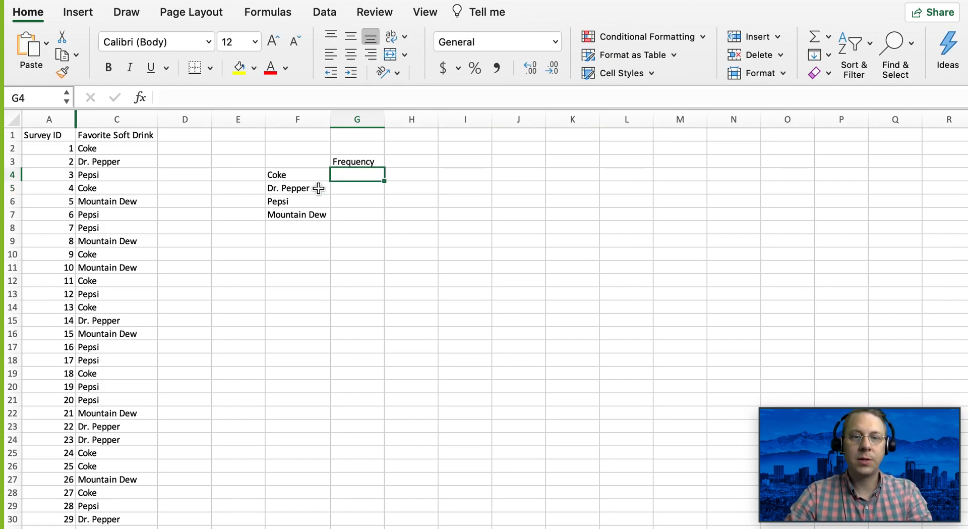
type("=cou")
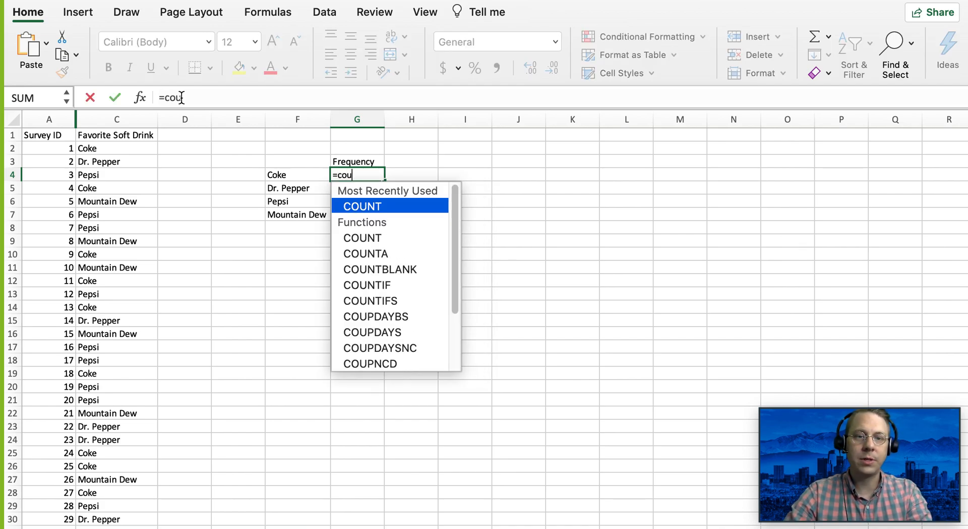
type("n")
double_click(417, 287)
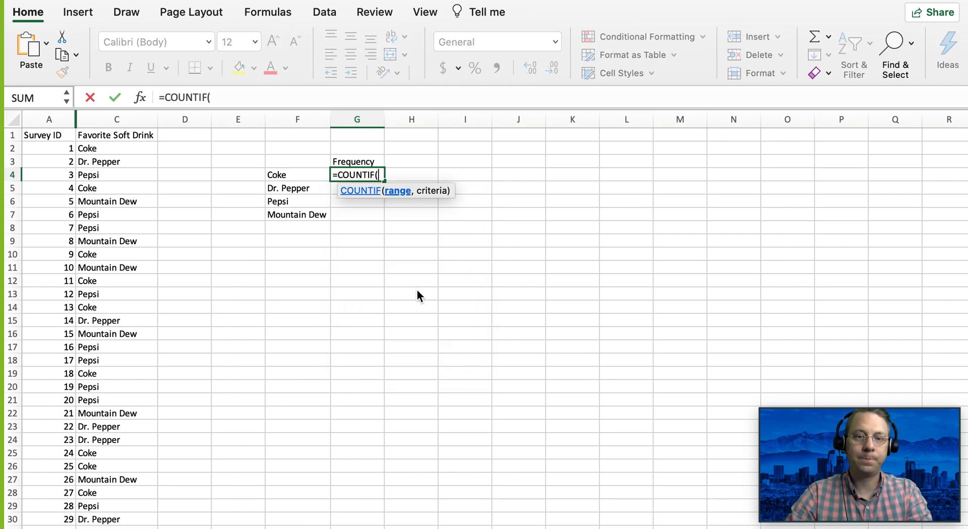
left_click(111, 119)
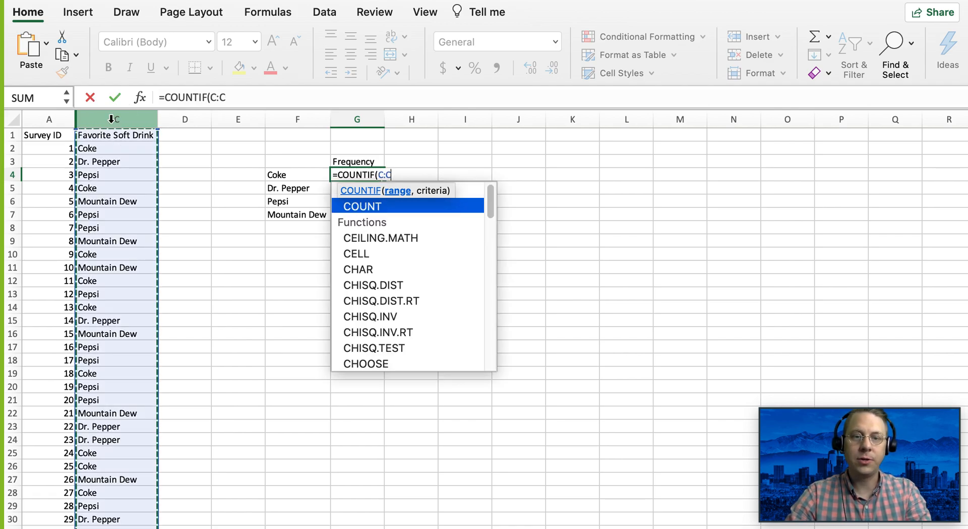
type(",")
left_click(292, 176)
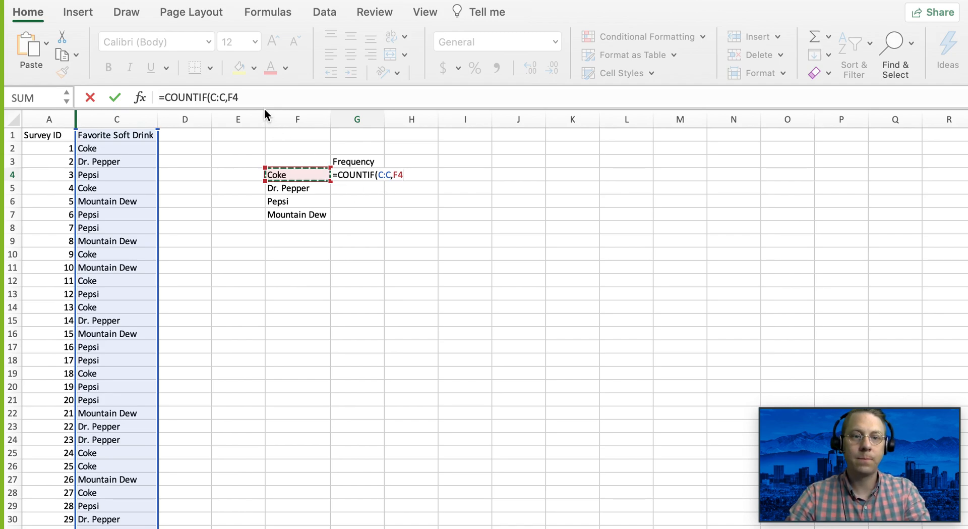
key("Return")
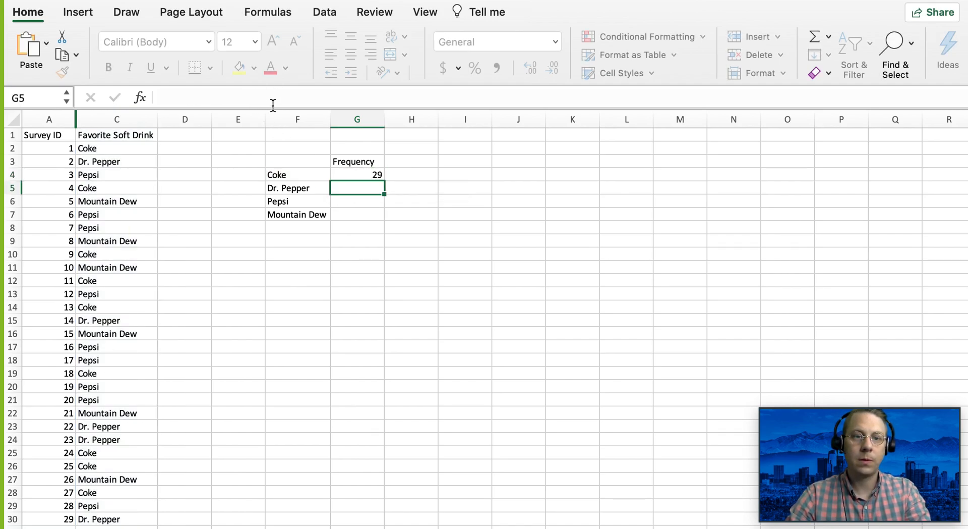
- Fill the Coke frequency formula down through G7 for Dr. Pepper, Pepsi and Mountain Dew
left_click(374, 175)
left_click_drag(388, 184, 384, 218)
left_click(375, 174)
- Examine the range and criteria references in the copied COUNTIF formulas in G5 through G7
left_click(376, 202)
left_click(225, 98)
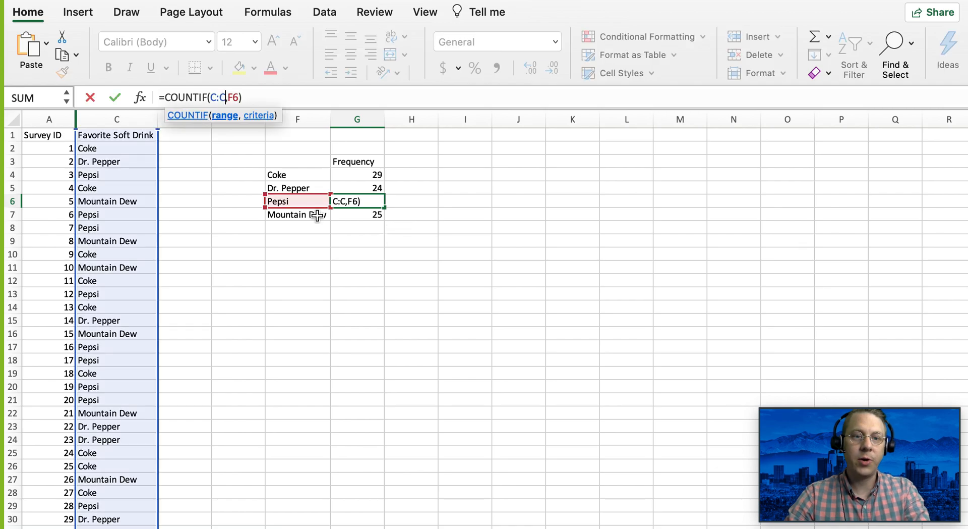
key("Escape")
left_click(286, 190)
left_click(348, 188)
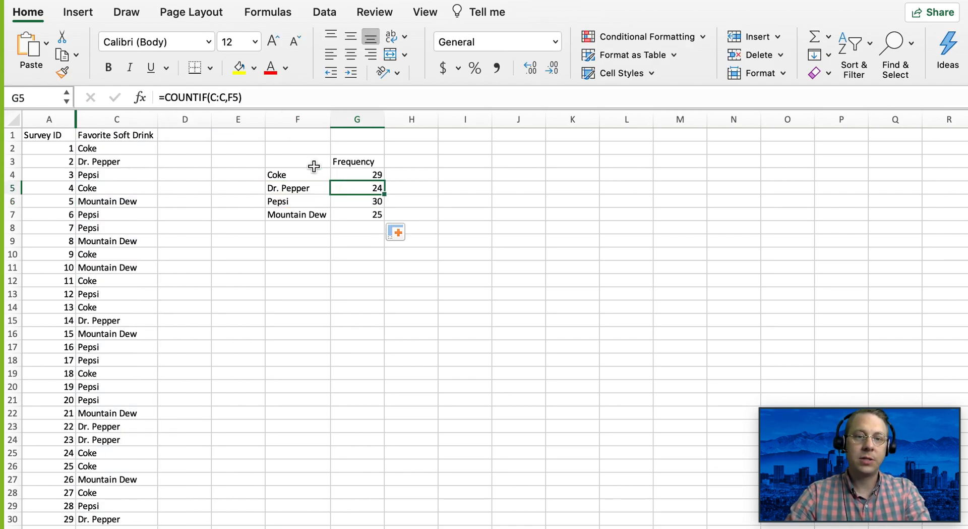
left_click(227, 97)
key("Return")
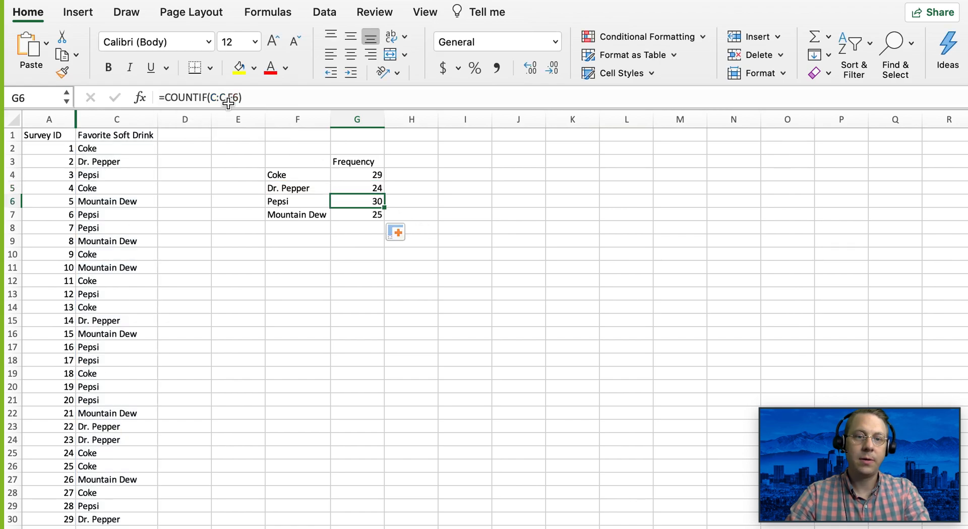
left_click(227, 98)
key("Return")
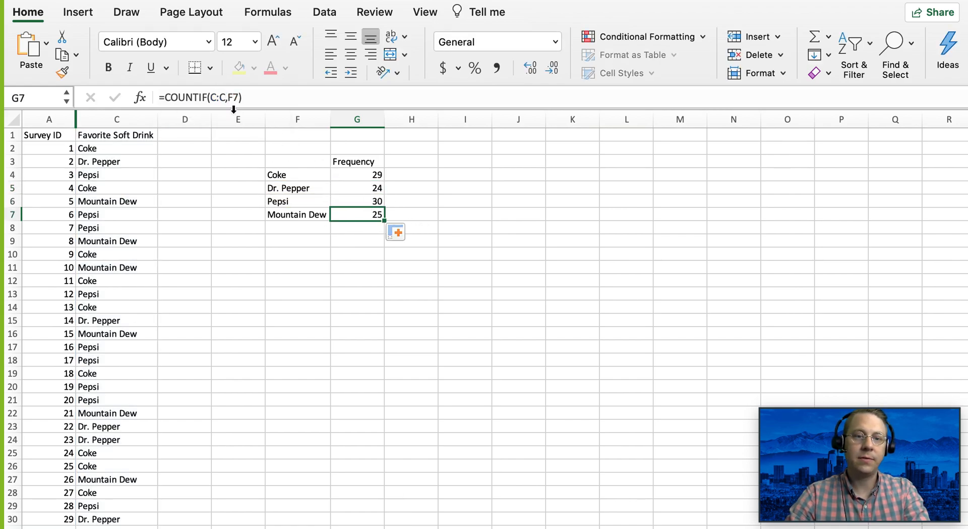
left_click(227, 97)
key("Escape")
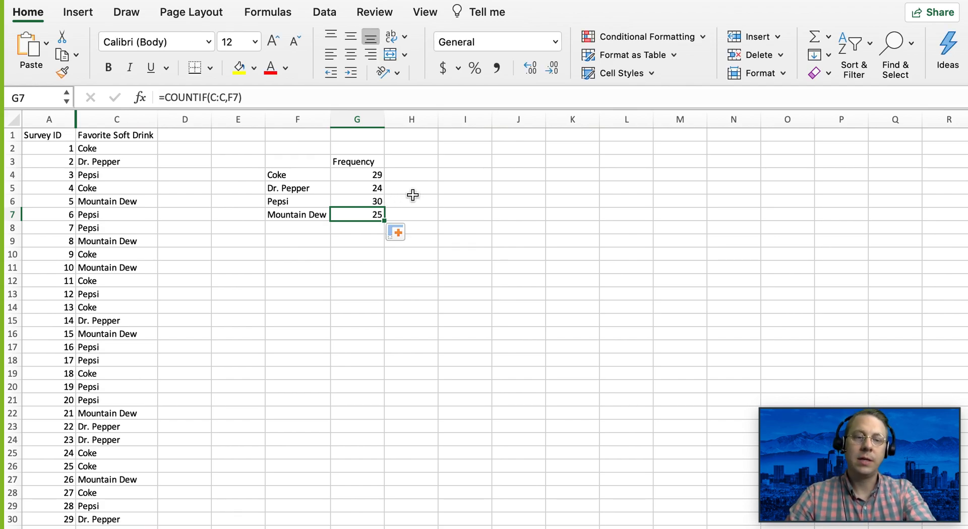
- Check the last Survey ID at the end of the list to find how many responses there are
left_click(447, 186)
left_click(413, 177)
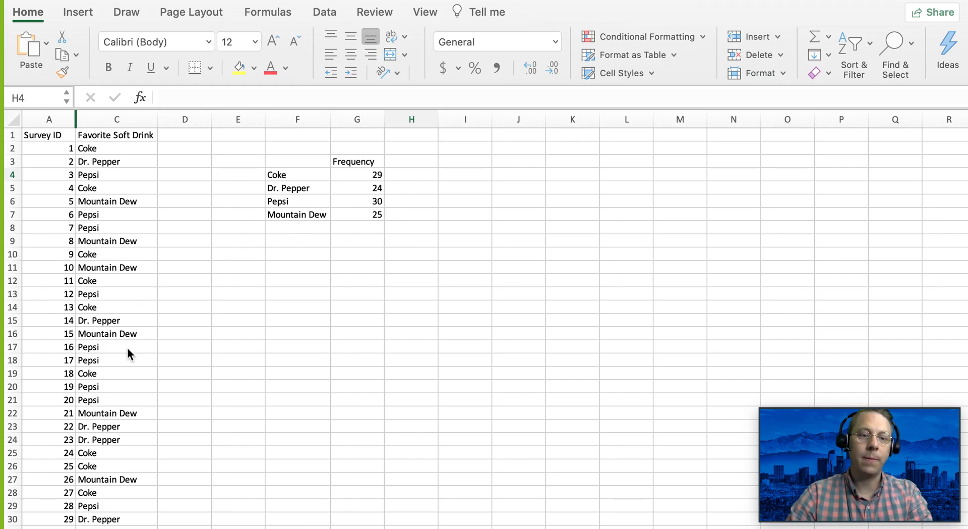
left_click(95, 437)
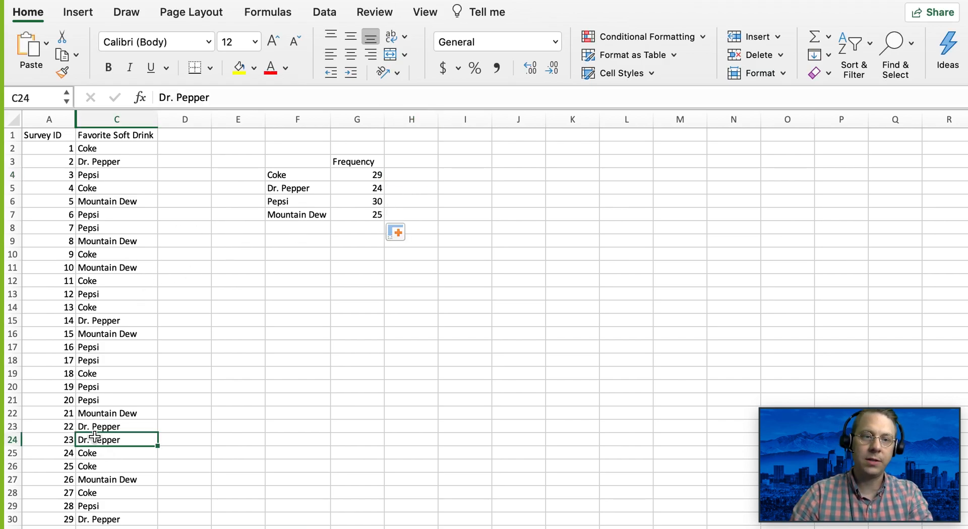
key("Left")
key("ctrl+Down")
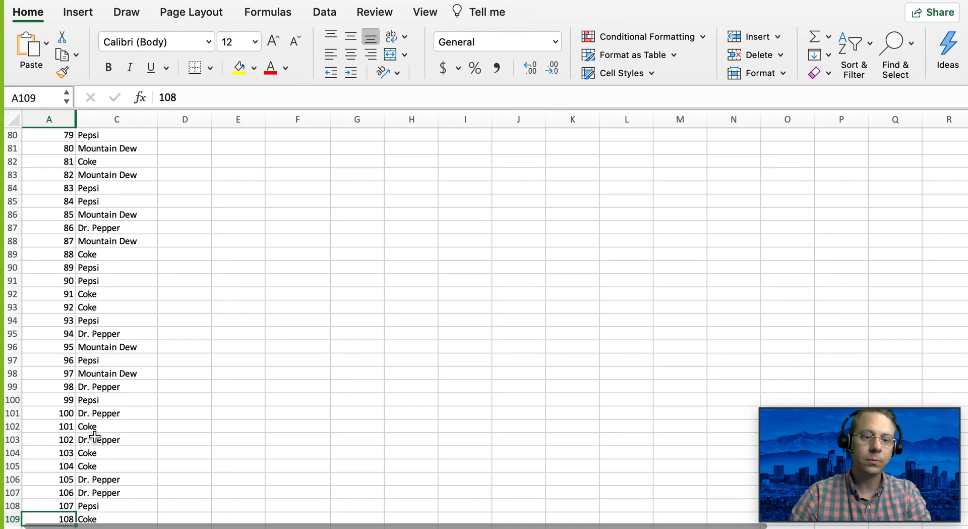
scroll(149, 348, "up", 20)
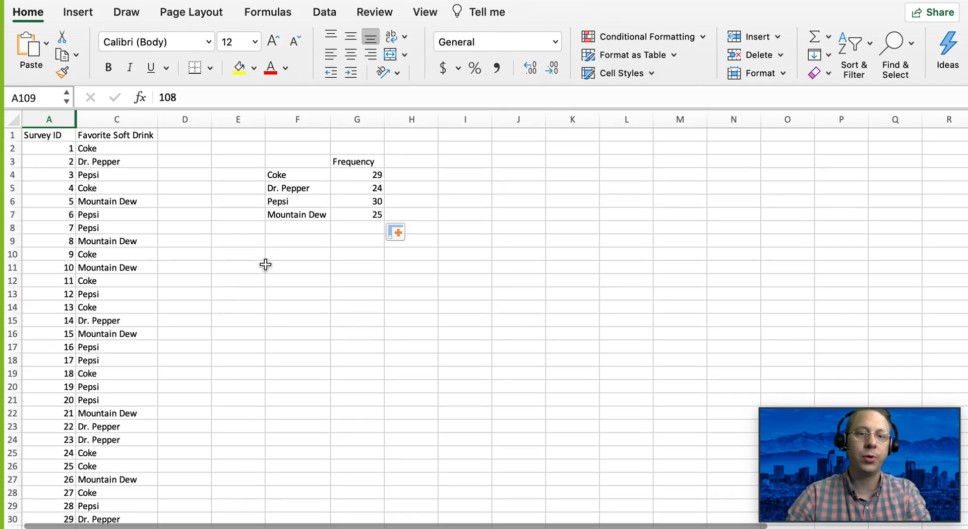
left_click(414, 170)
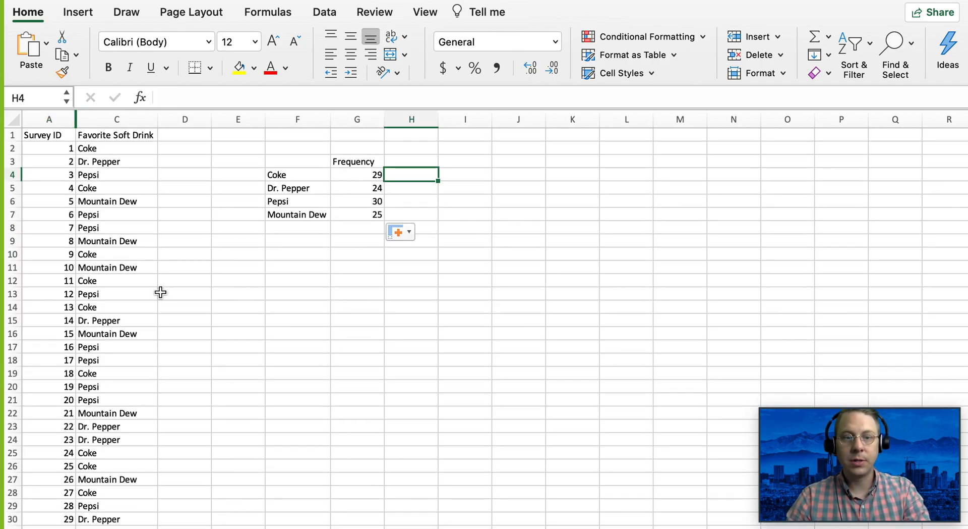
scroll(80, 334, "down", 20)
scroll(81, 334, "down", 10)
scroll(81, 334, "up", 20)
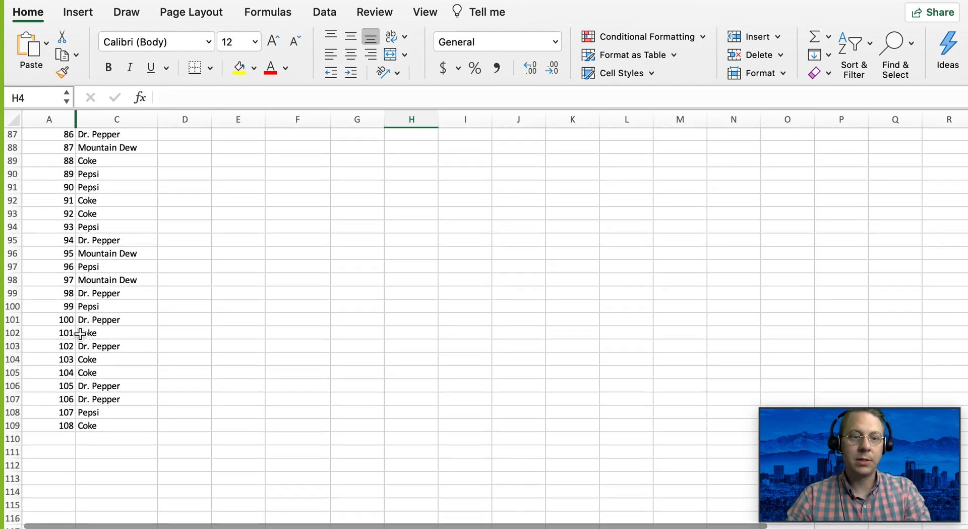
- Add the heading Relative Frequency in H3 and fit column H to its width
left_click(418, 190)
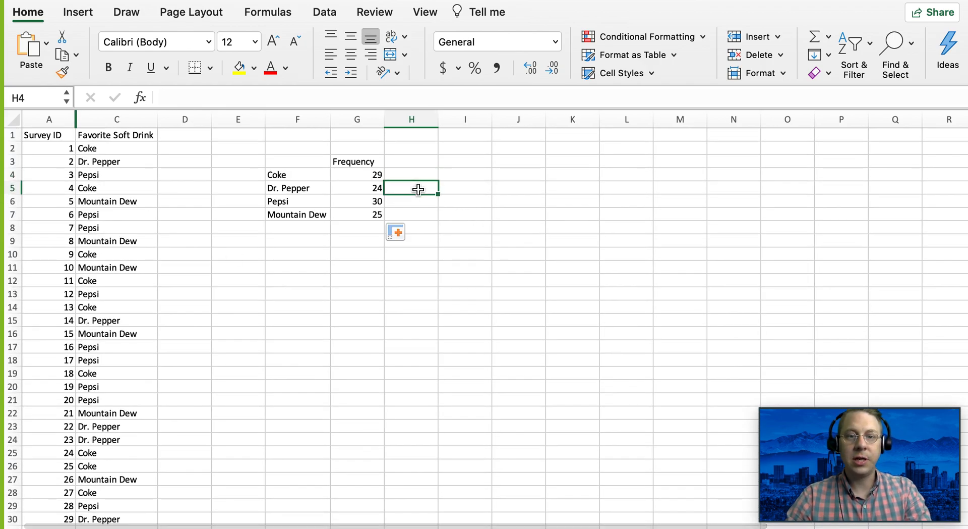
left_click(419, 161)
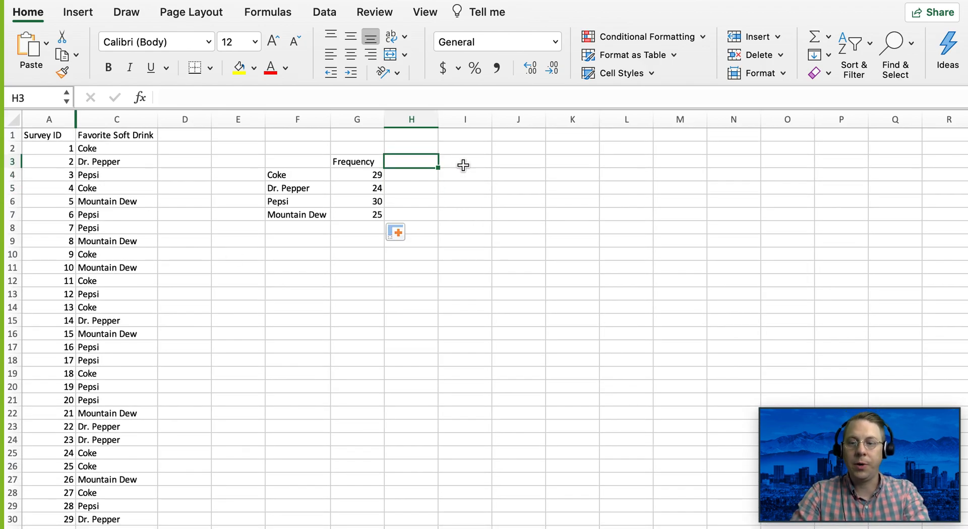
type("Rela")
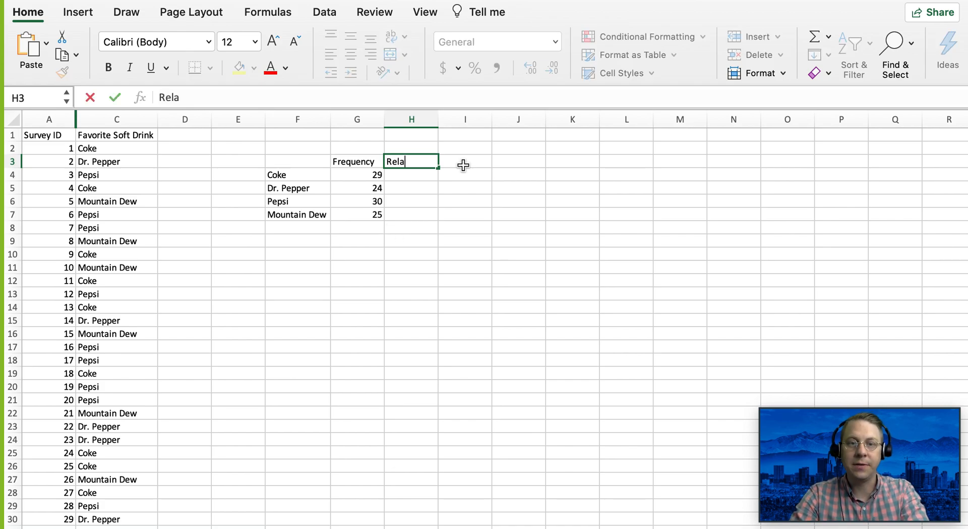
type("tive Freu")
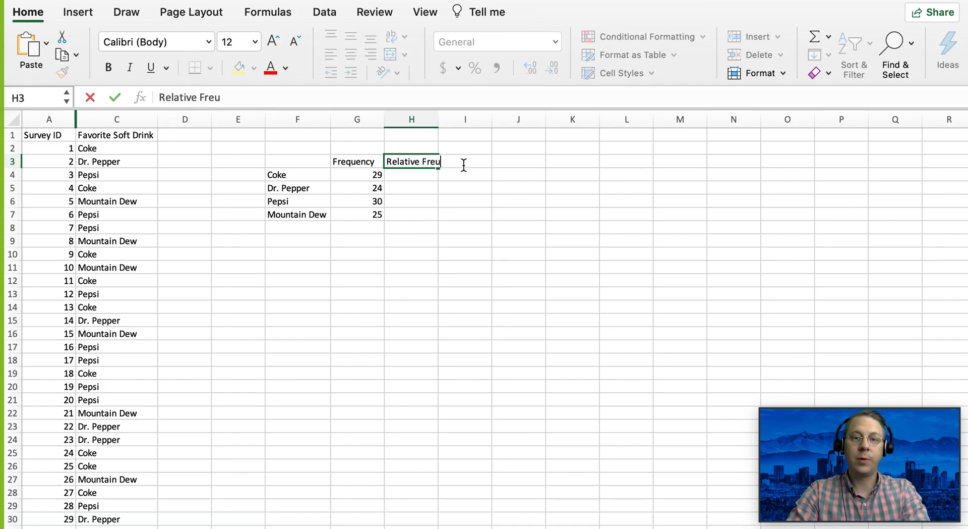
key("BackSpace")
type("quency")
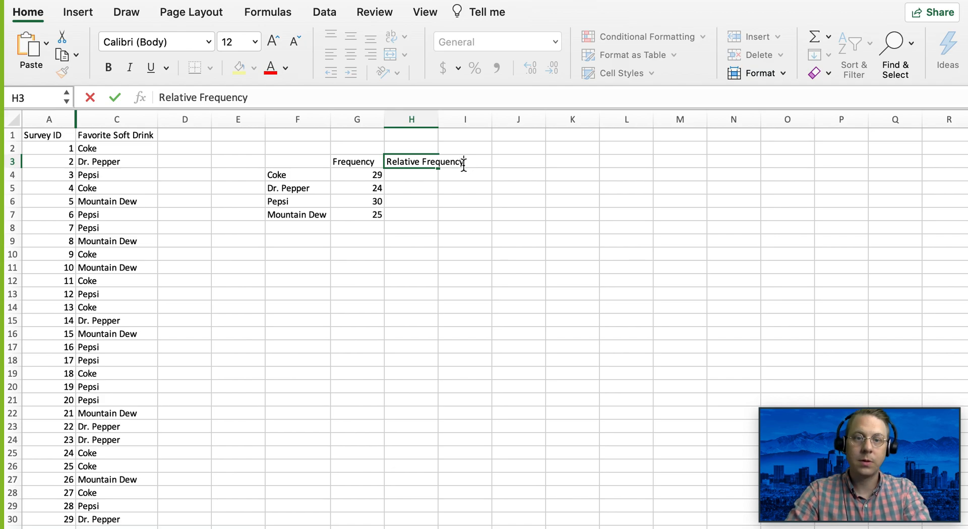
key("Return")
left_click(438, 119)
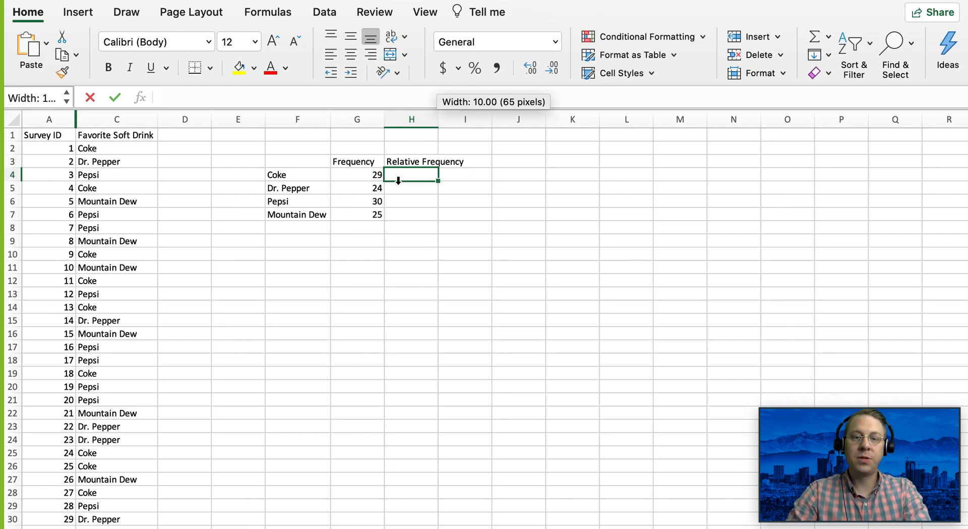
- Start a formula in H4 that divides the Coke frequency in G4 by 108
left_click(424, 180)
type("=")
left_click(373, 175)
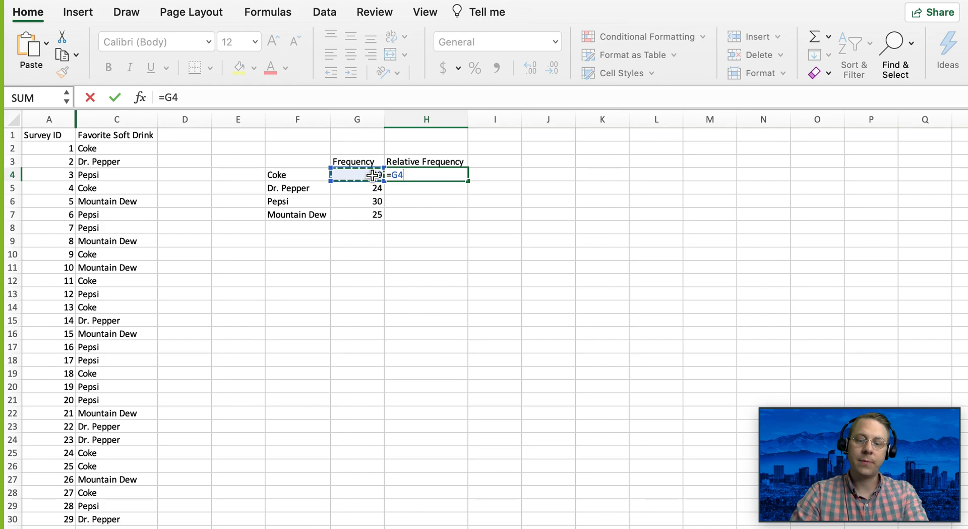
type("/")
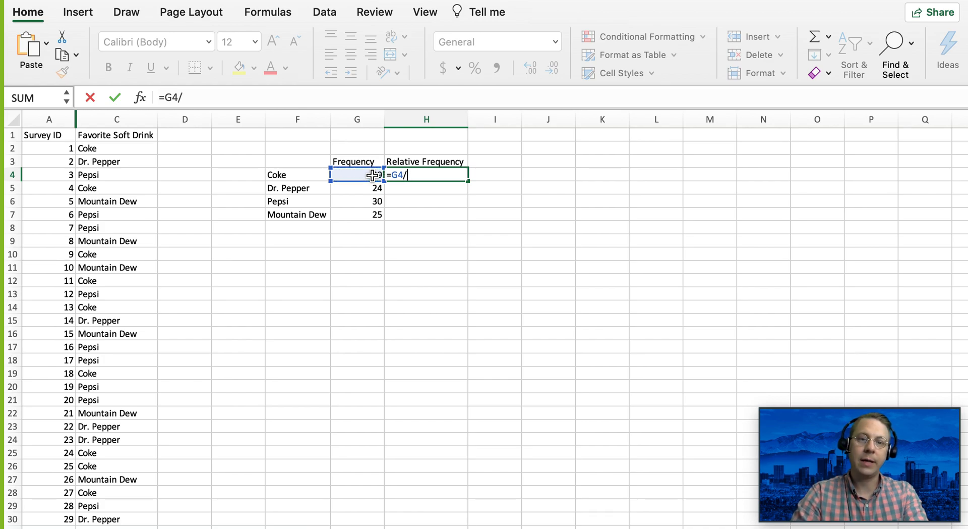
type("108")
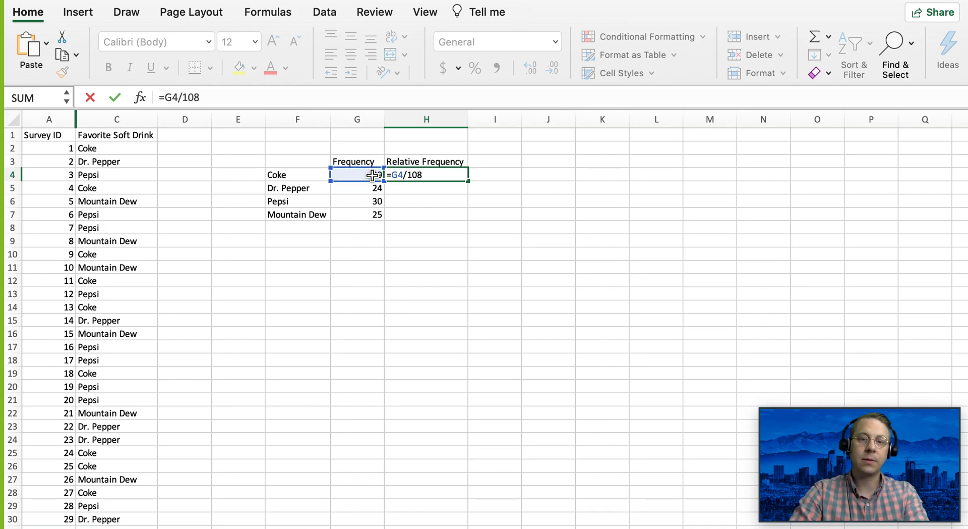
- Try to replace the divisor 108 in H4 with a COUNTA of the Favorite Soft Drink responses in column C
scroll(215, 273, "down", 20)
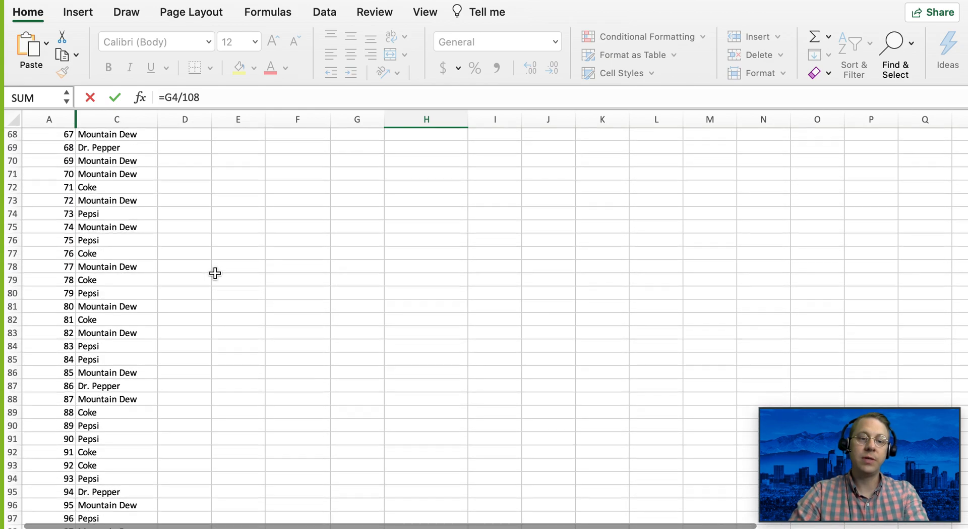
scroll(215, 273, "down", 7)
scroll(216, 272, "up", 20)
double_click(191, 96)
type("count(")
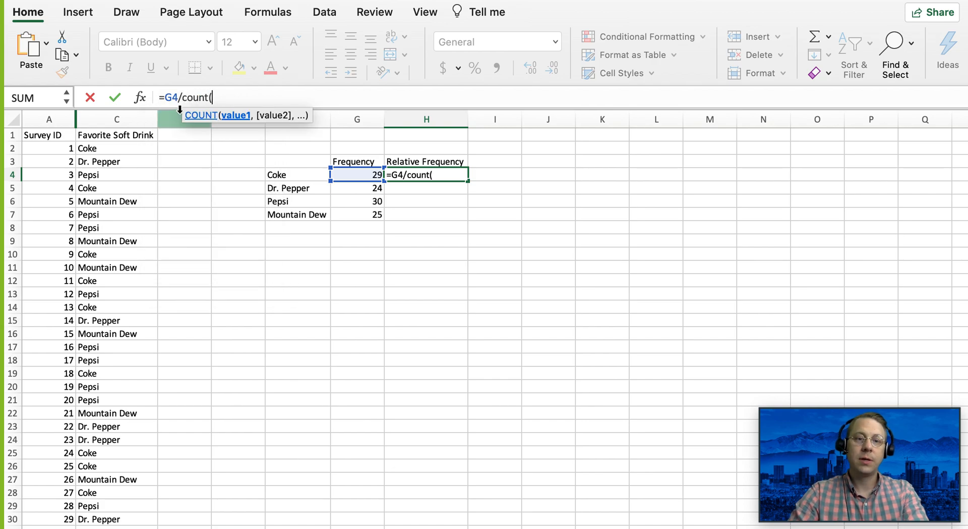
key("BackSpace")
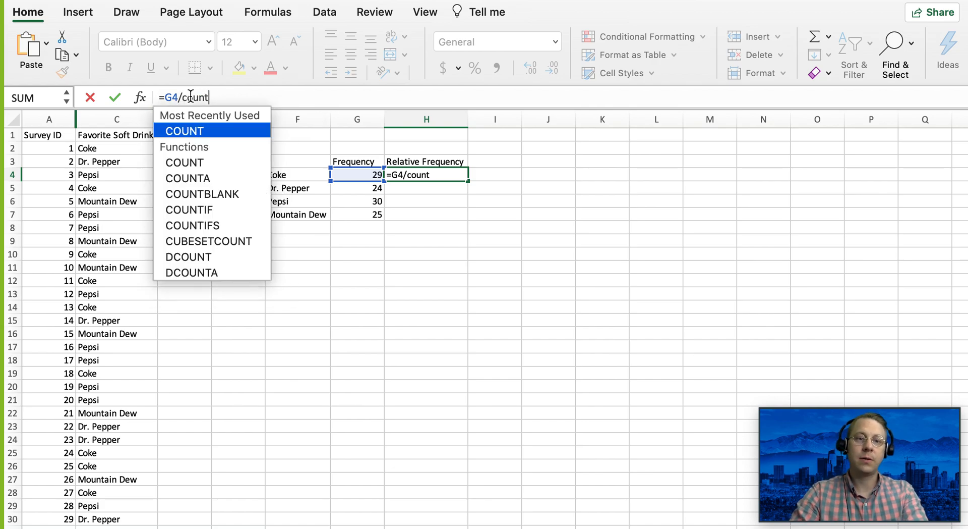
type("a")
key("Tab")
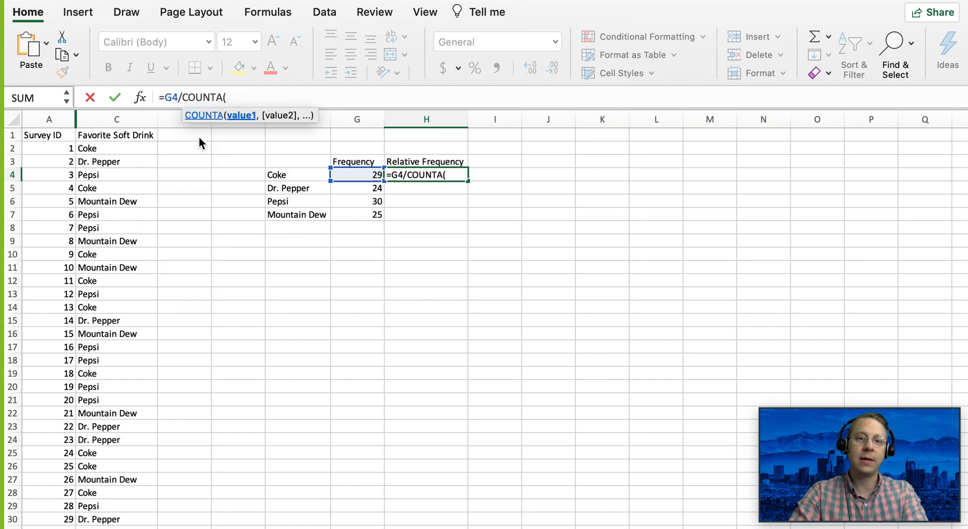
left_click_drag(119, 145, 134, 528)
- Complete the relative frequency formula in H4 as =G4/108 and fill it down through H7
left_click_drag(182, 97, 332, 101)
key("BackSpace")
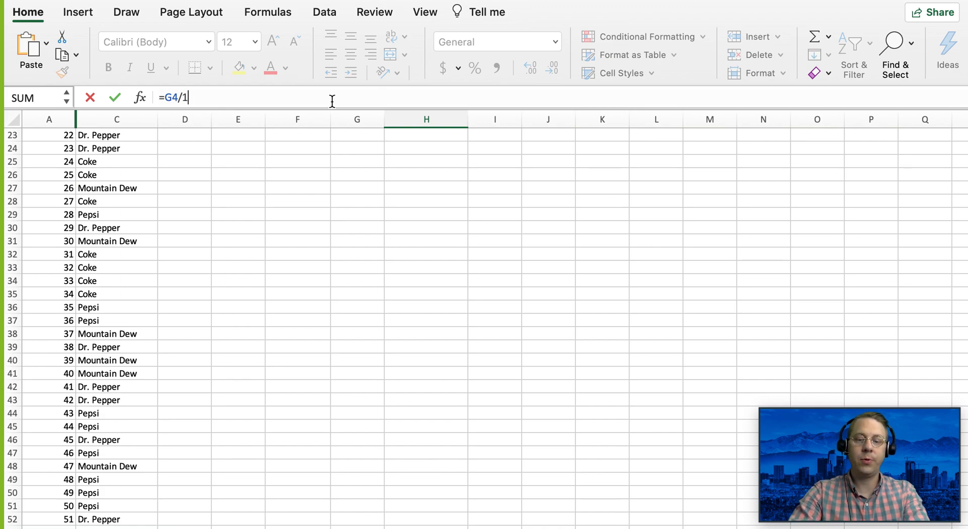
key("Return")
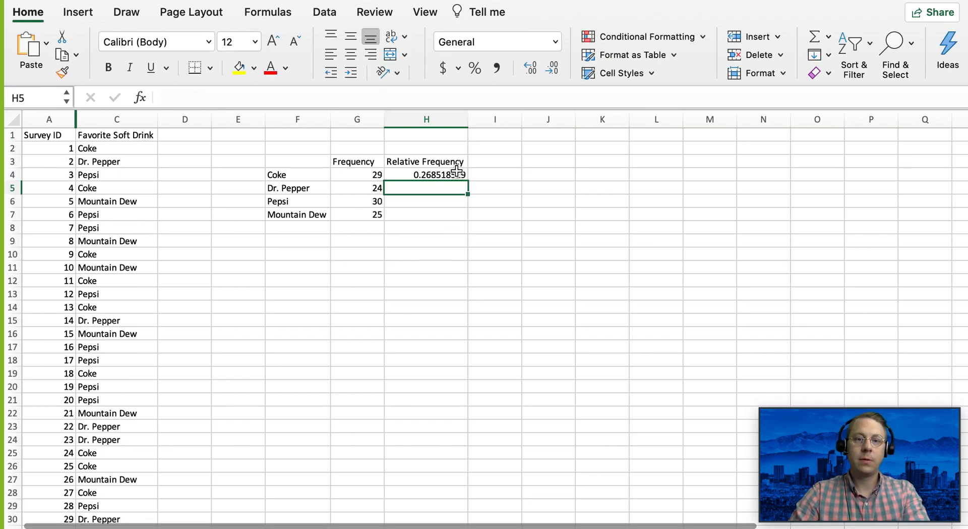
left_click(448, 173)
left_click_drag(468, 180, 467, 216)
- Check the cell references in the relative frequency formulas of column H against the frequencies in column G
left_click(441, 201)
left_click(443, 174)
left_click(443, 213)
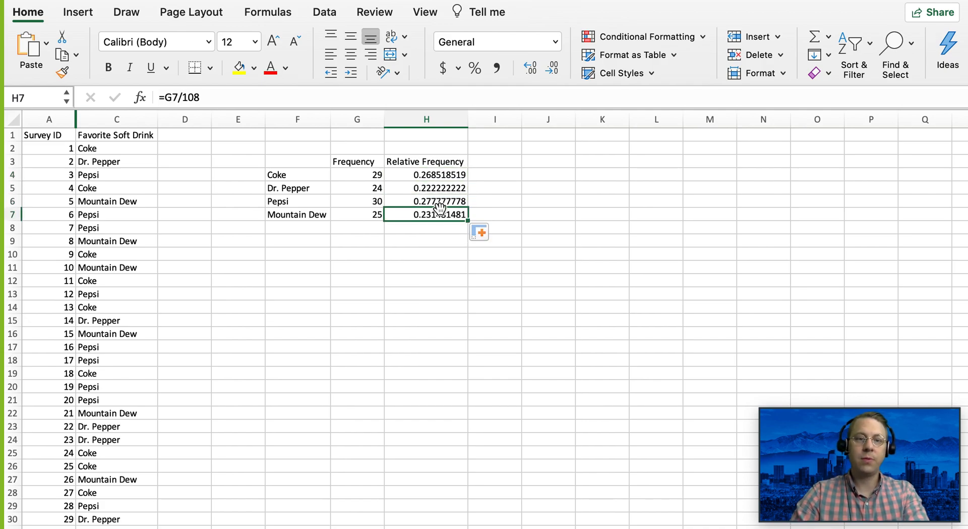
left_click(373, 214)
left_click(438, 176)
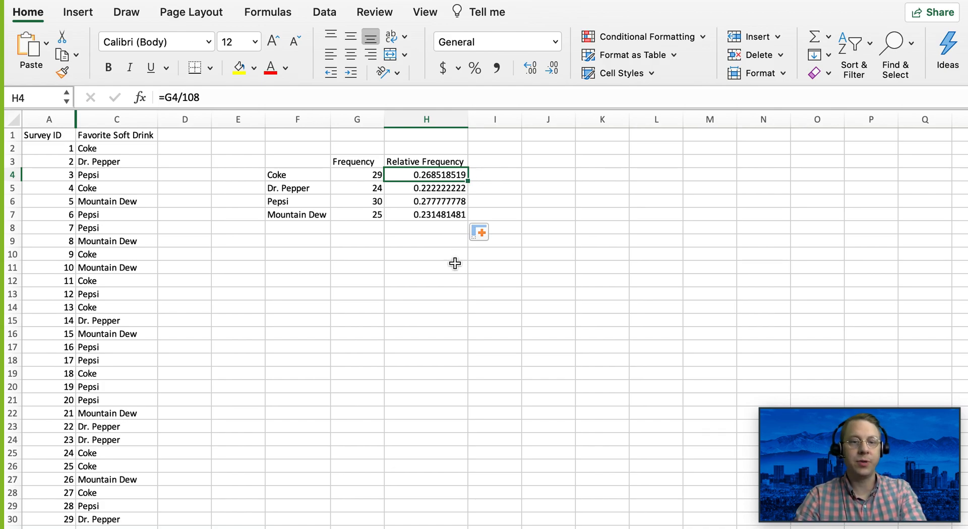
- Insert a histogram from the drink names and frequencies in F3:G7 and place it below the table
left_click(347, 162)
left_click_drag(324, 201, 298, 216)
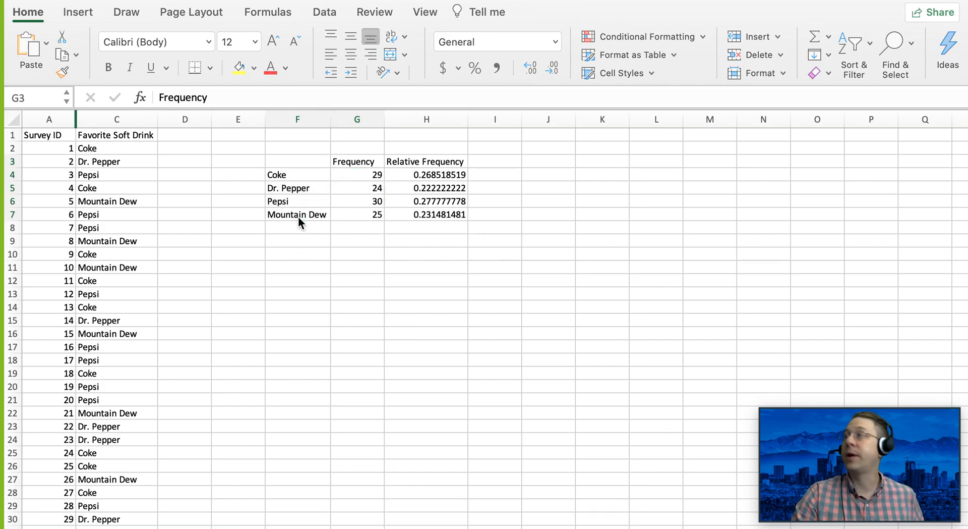
double_click(81, 15)
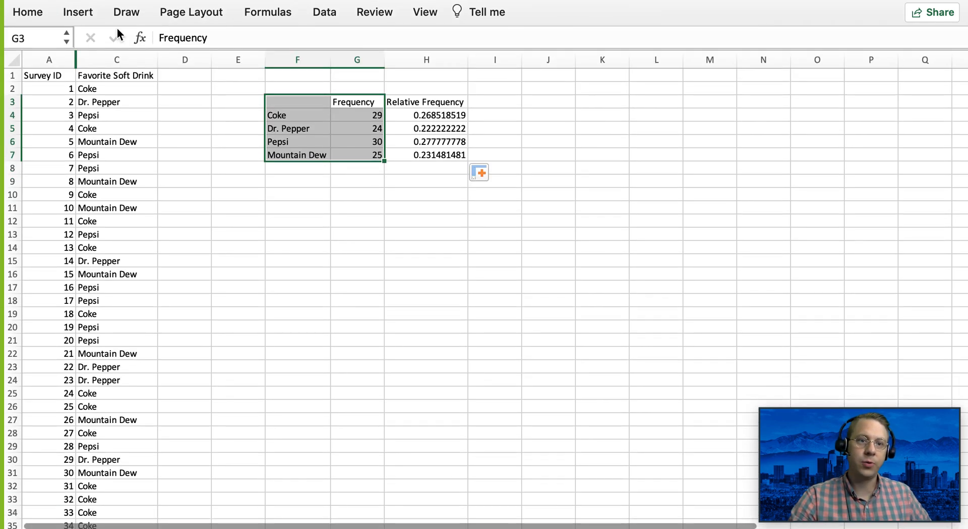
double_click(78, 12)
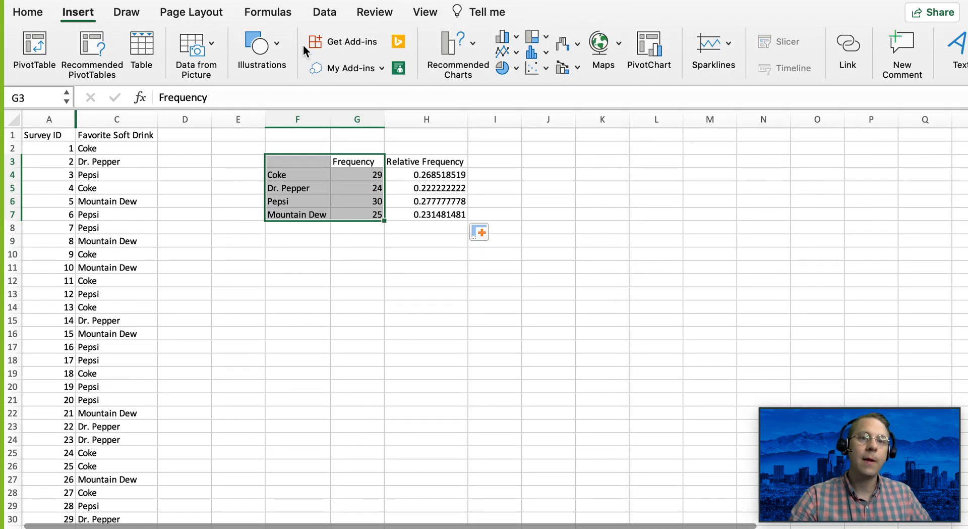
left_click(538, 53)
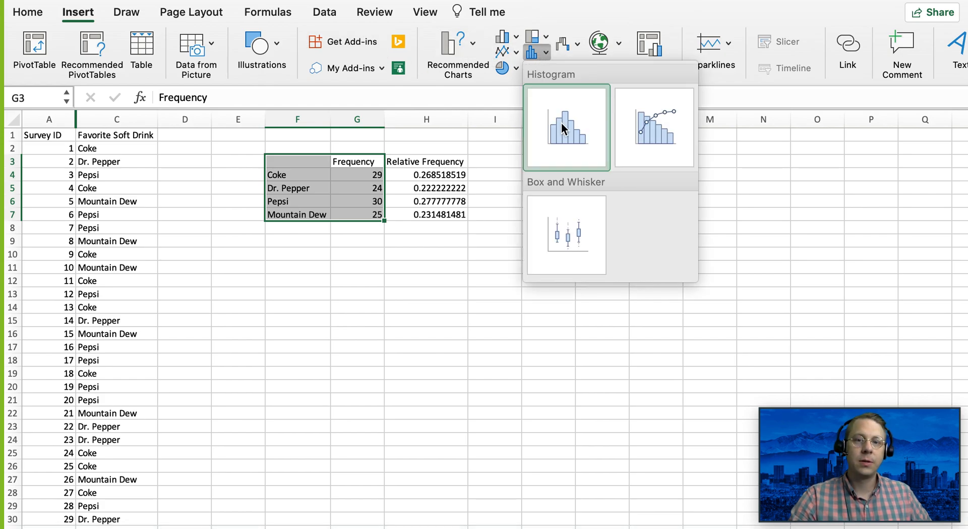
left_click(566, 134)
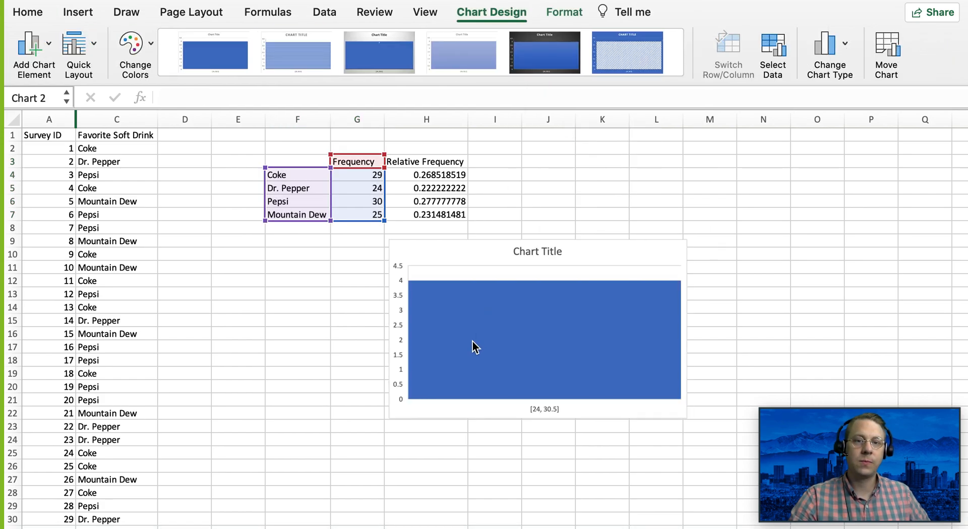
left_click_drag(500, 254, 388, 301)
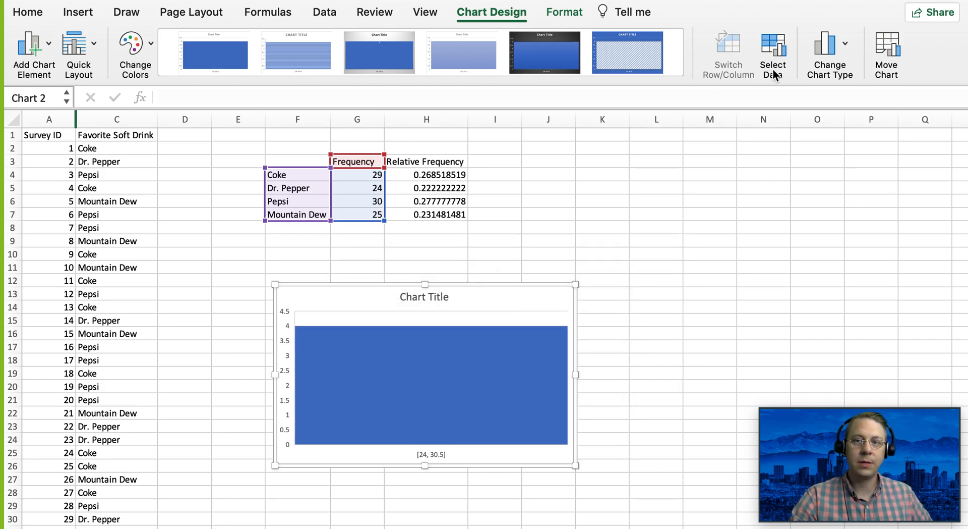
- Change the histogram to a 2-D clustered column chart and give it the style with separated, striped bars
left_click(835, 47)
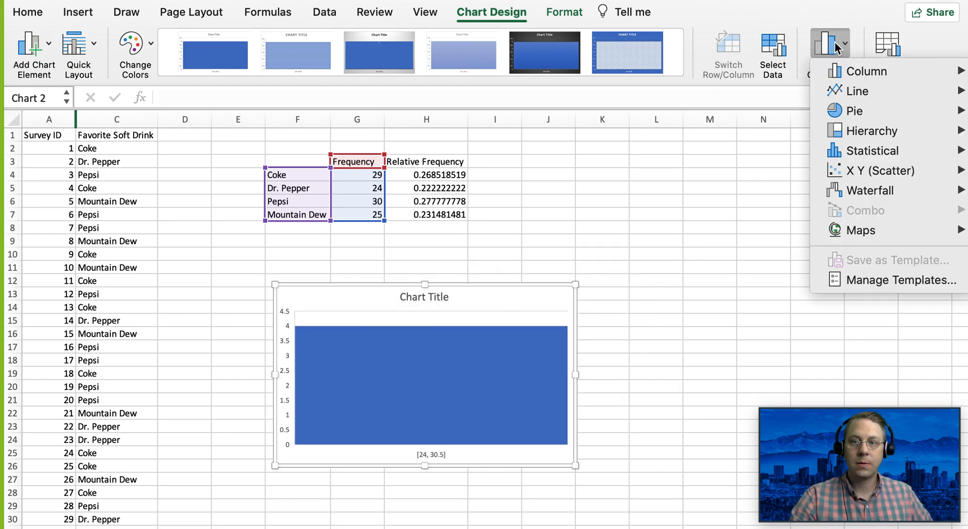
mouse_move(870, 80)
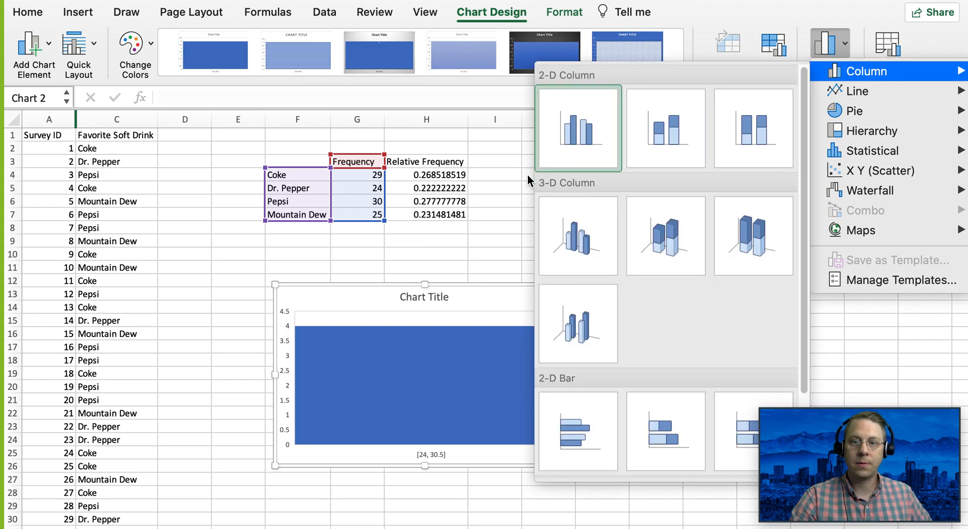
left_click(604, 134)
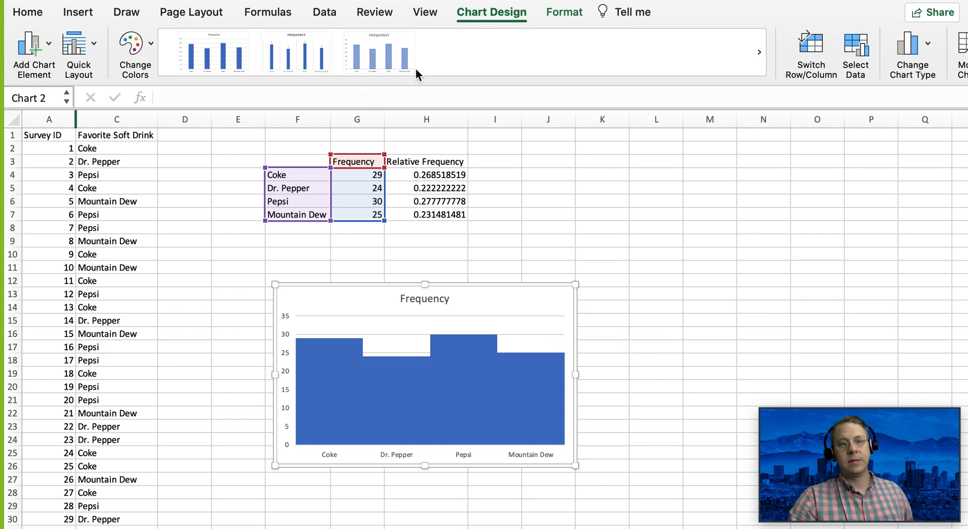
left_click(392, 53)
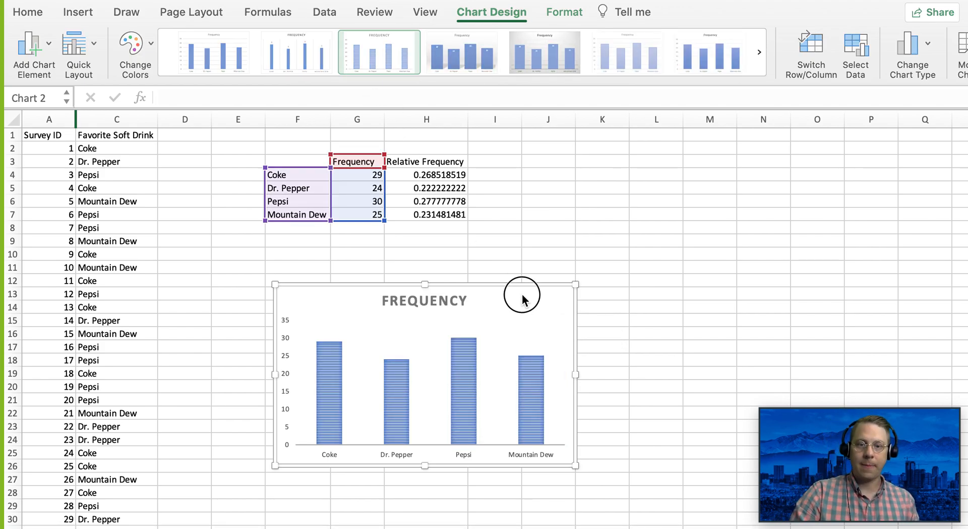
left_click_drag(524, 296, 491, 293)
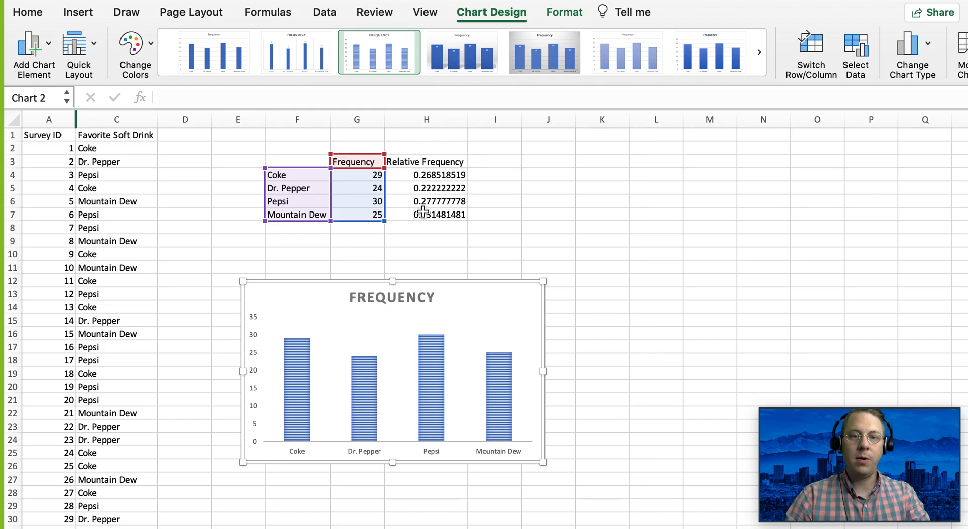
left_click_drag(434, 215, 426, 161)
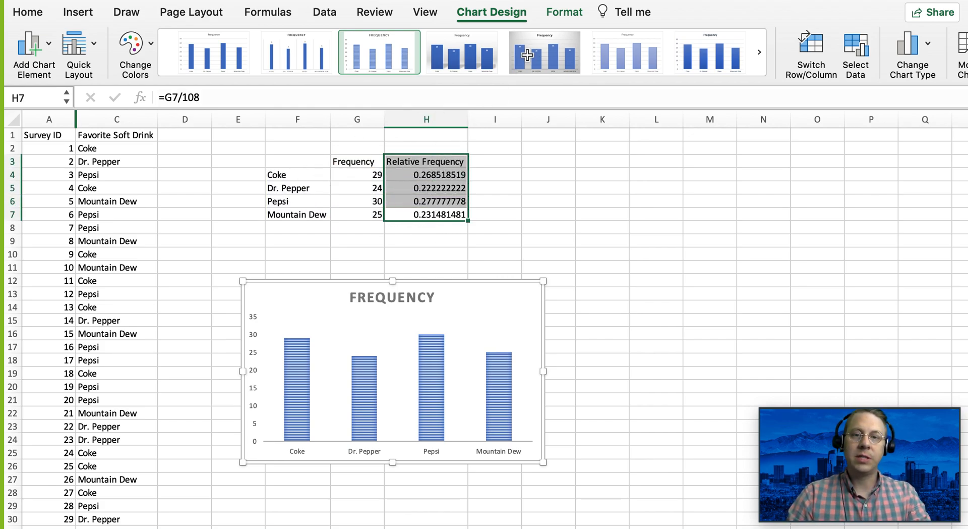
left_click(298, 177)
left_click(297, 202)
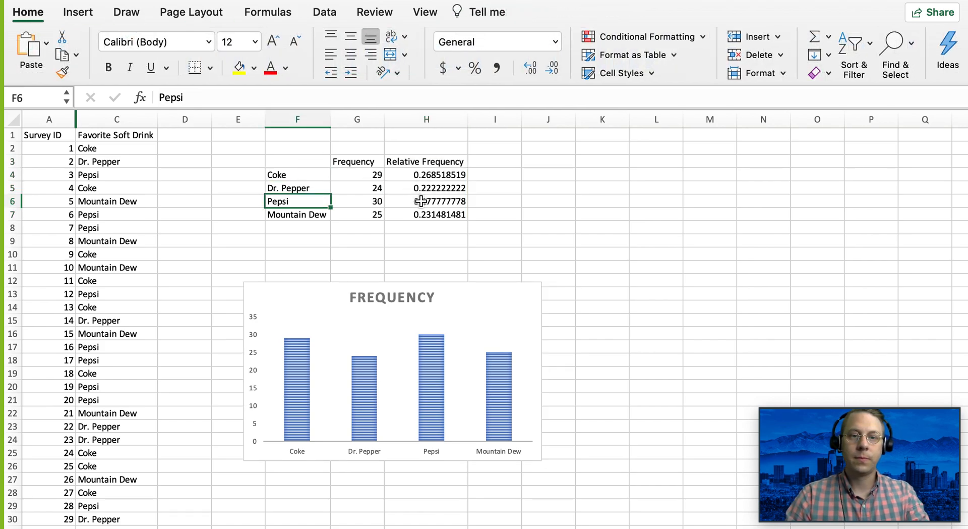
- Insert a 2-D pie chart from the drink names and frequencies in F3:G7 and place it beside the table
left_click_drag(298, 166, 359, 216)
left_click(91, 14)
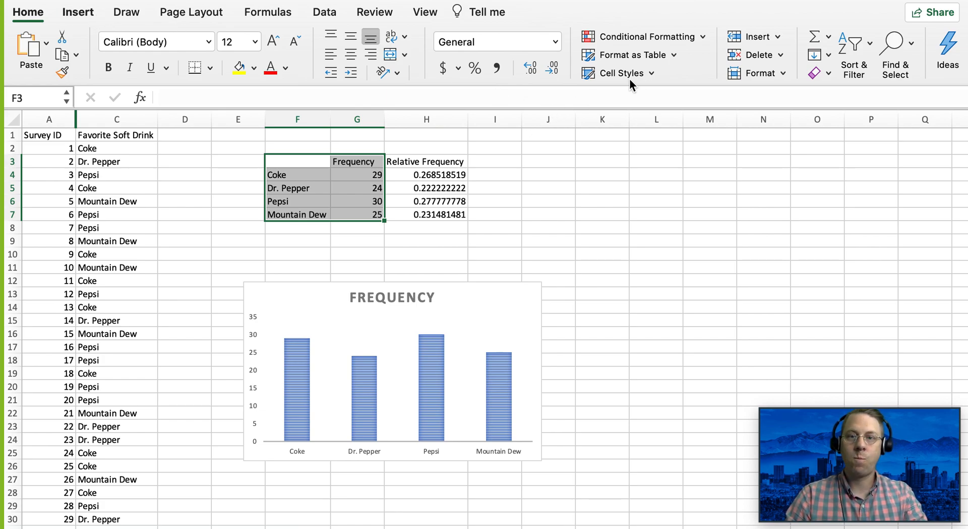
left_click(89, 16)
left_click(89, 16)
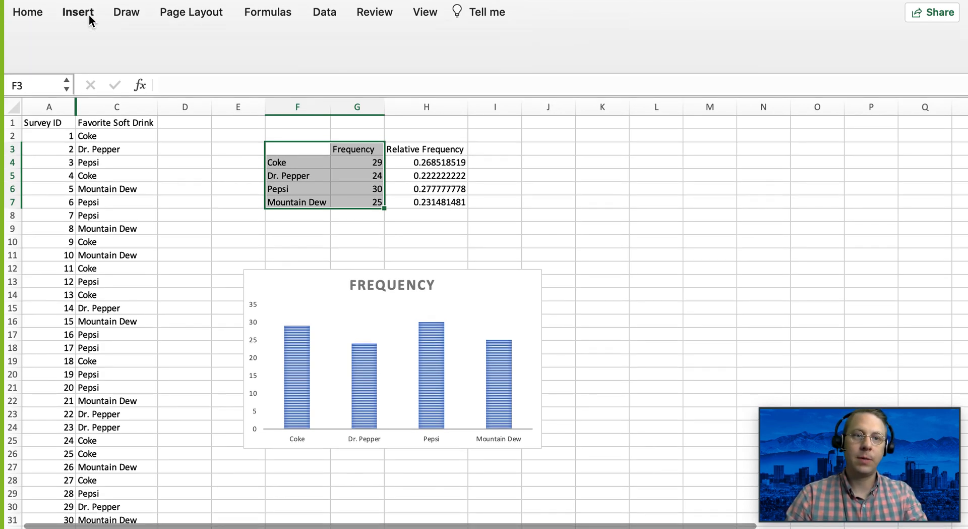
left_click(89, 19)
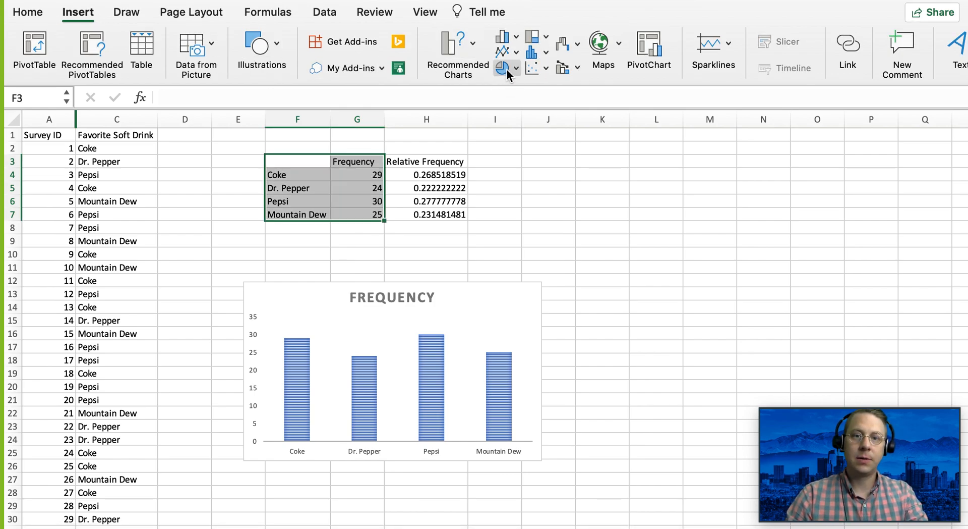
left_click(518, 64)
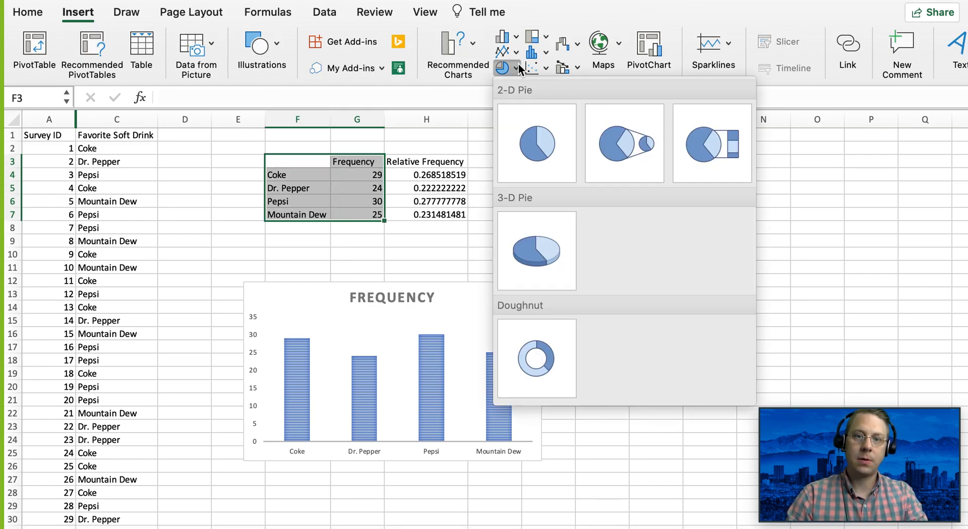
left_click(546, 143)
left_click_drag(581, 254, 716, 189)
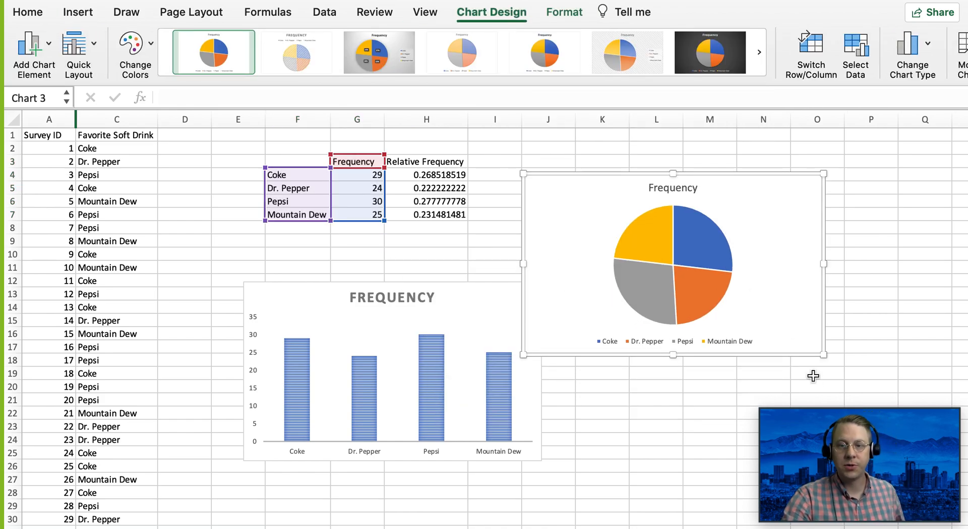